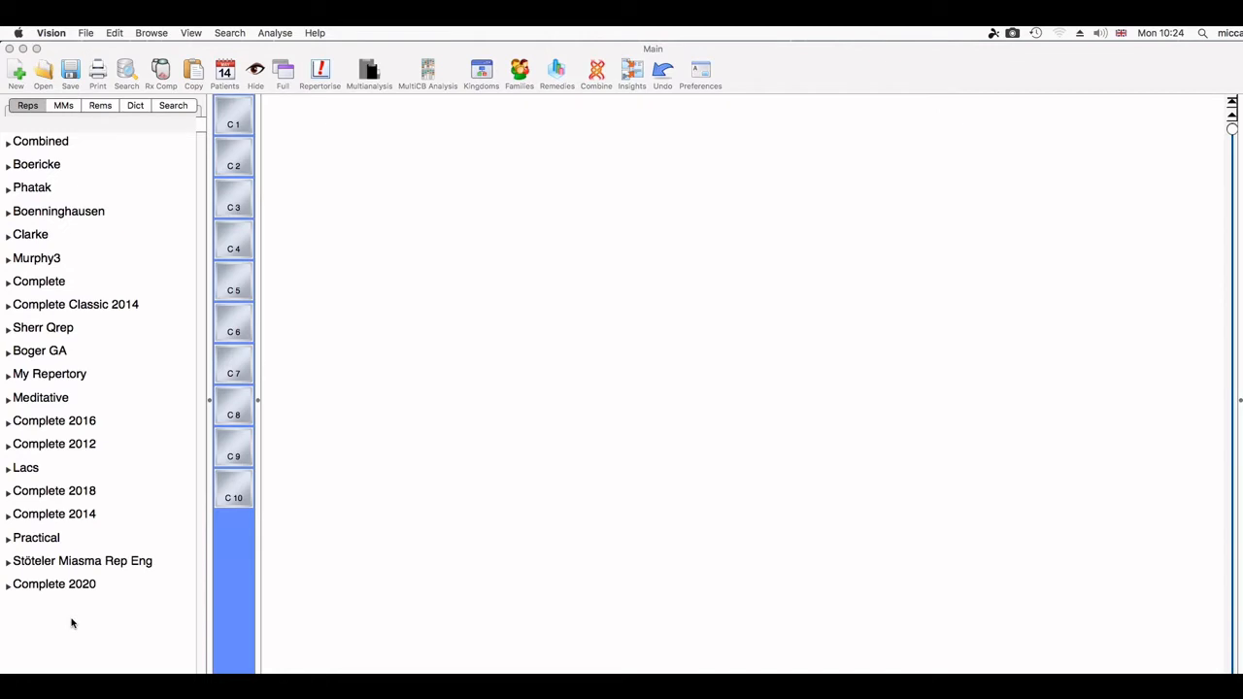
# Step: Expand the Combined repertory and list the Mind chapter's rubrics
pyautogui.click(9, 143)
pyautogui.click(44, 168)
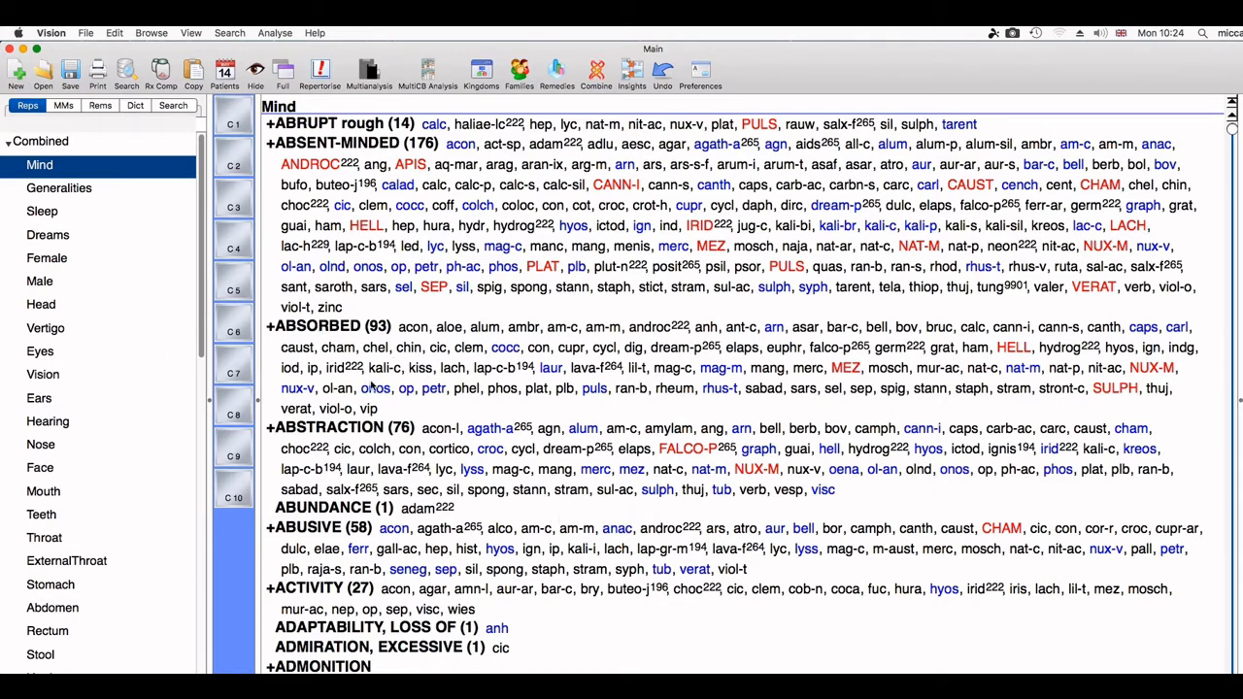
# Step: Open the ABSORBED rubric in the User rubric edit dialog using Edit rubric
pyautogui.click(323, 328)
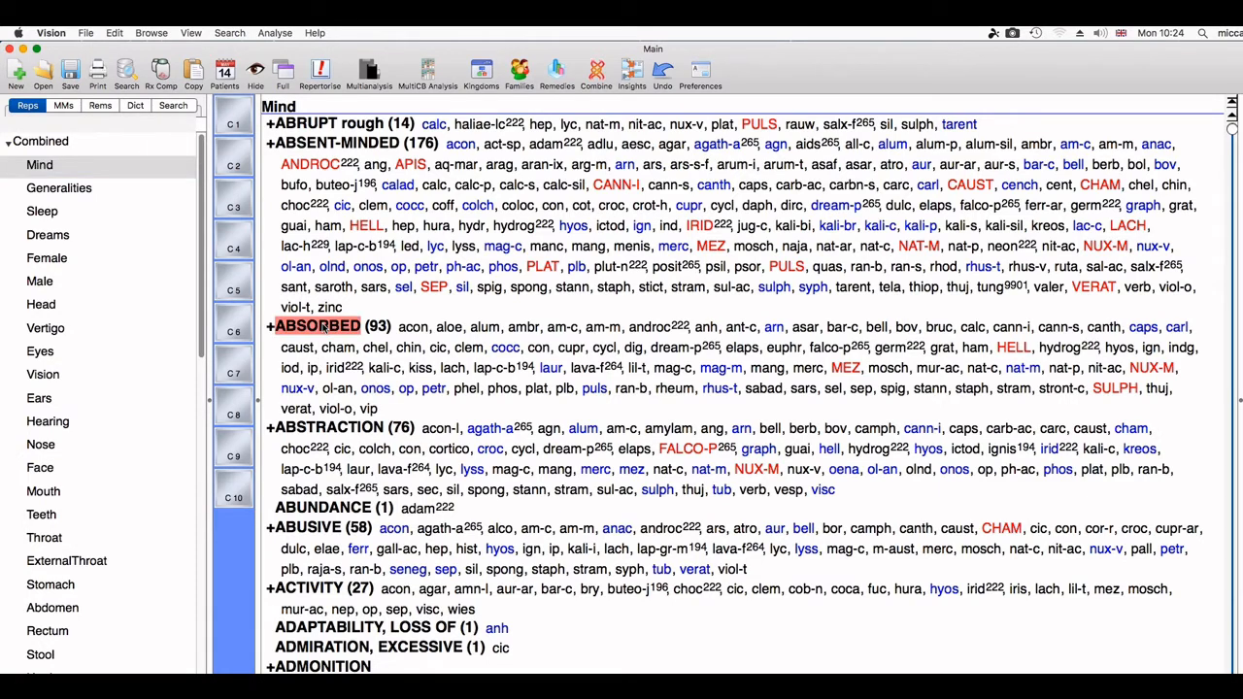
pyautogui.click(114, 34)
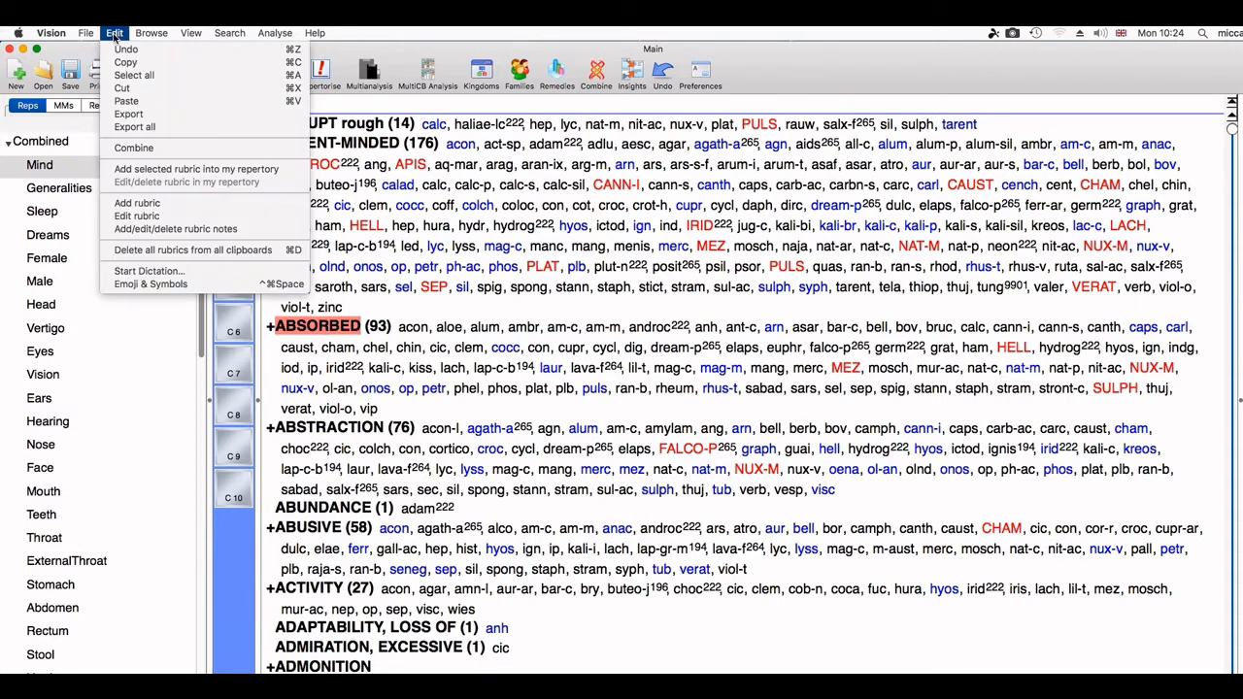
pyautogui.click(172, 220)
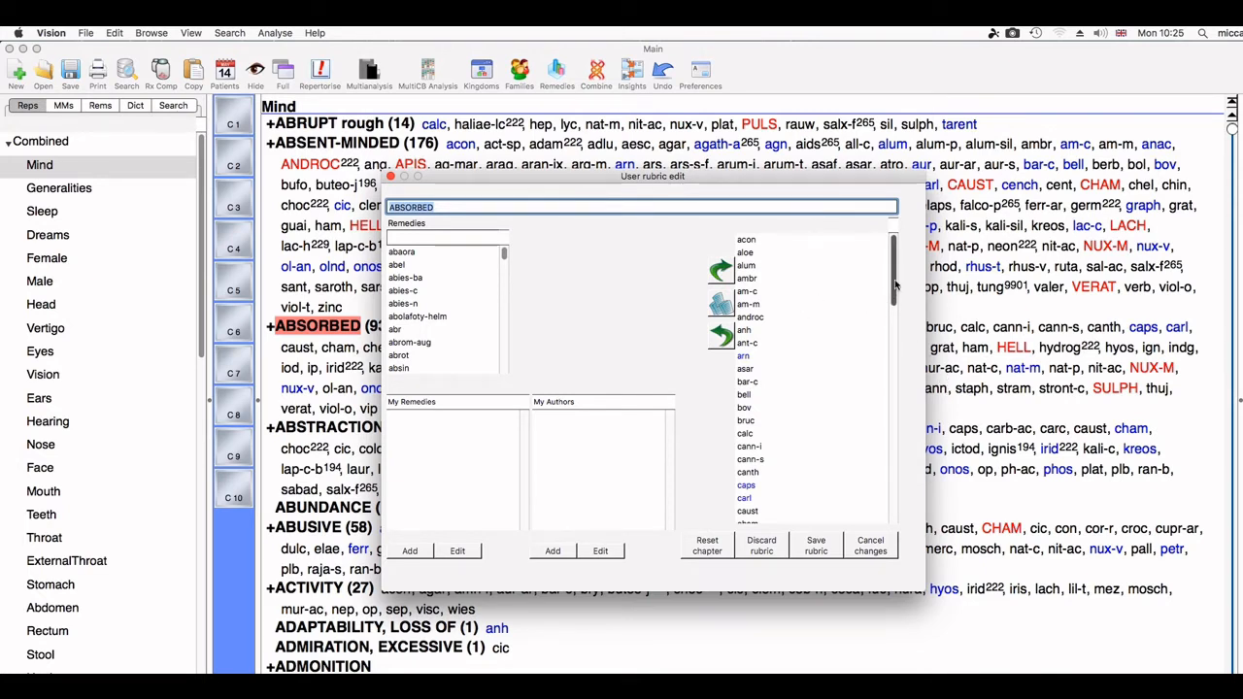
# Step: Select abies-c (Tsuga canadensis, Hemlock Spruce) in the Remedies list
pyautogui.moveTo(896, 285); pyautogui.dragTo(892, 254)
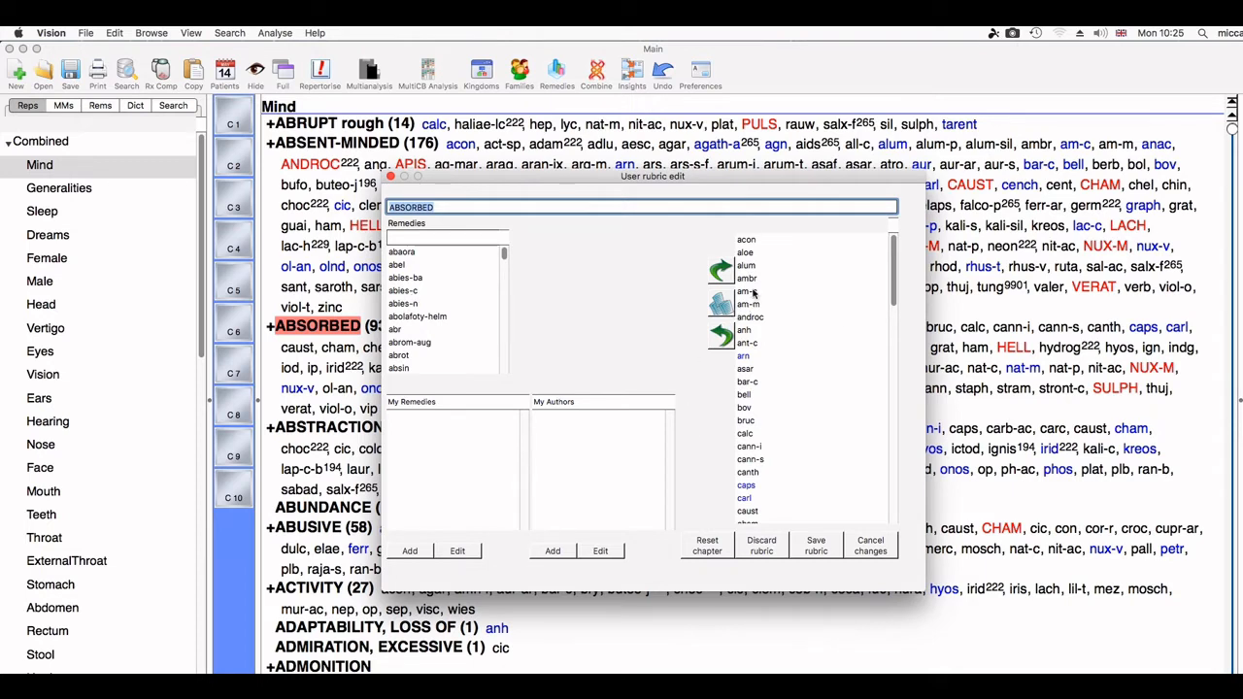
pyautogui.click(394, 294)
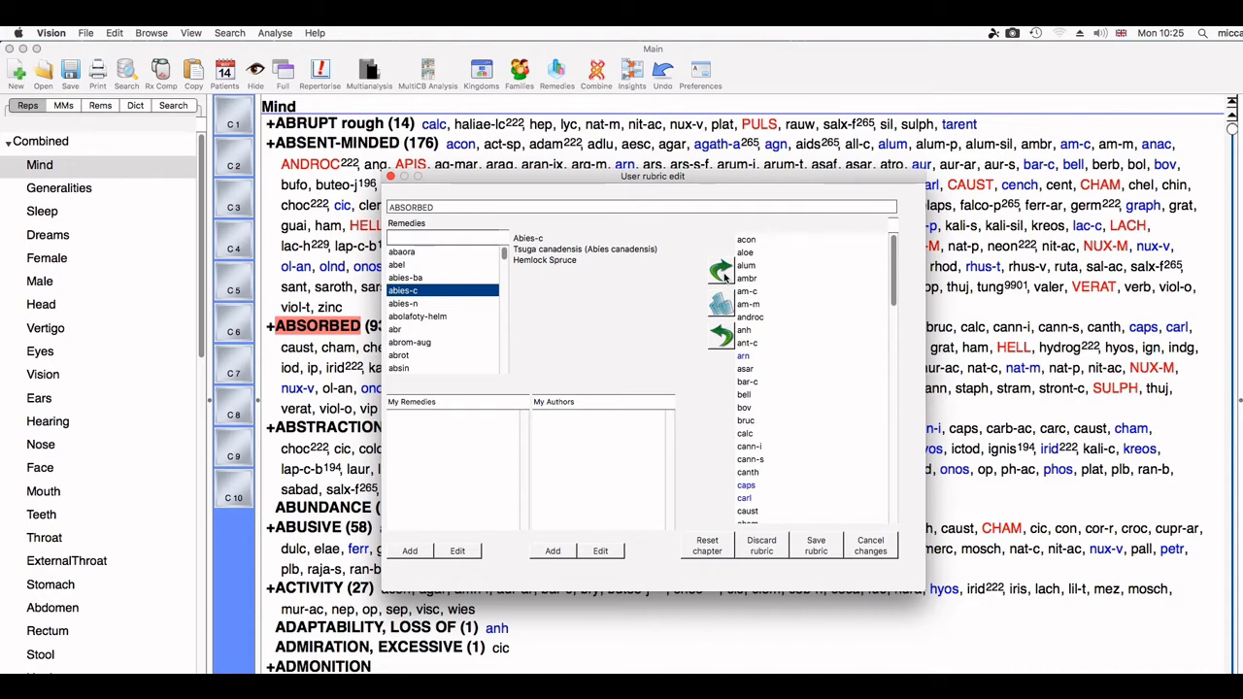
# Step: Add abies-c to ABSORBED at grade 3 with no author, placing ABIES-C at the top
pyautogui.click(723, 278)
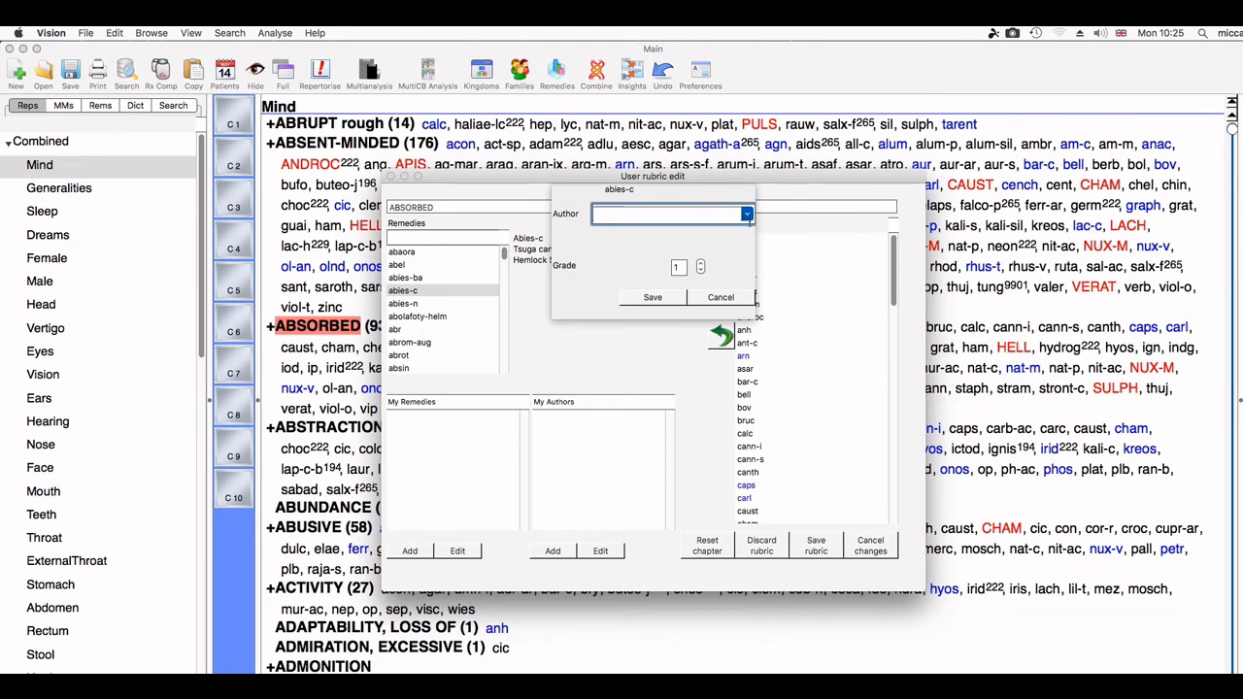
pyautogui.click(747, 213)
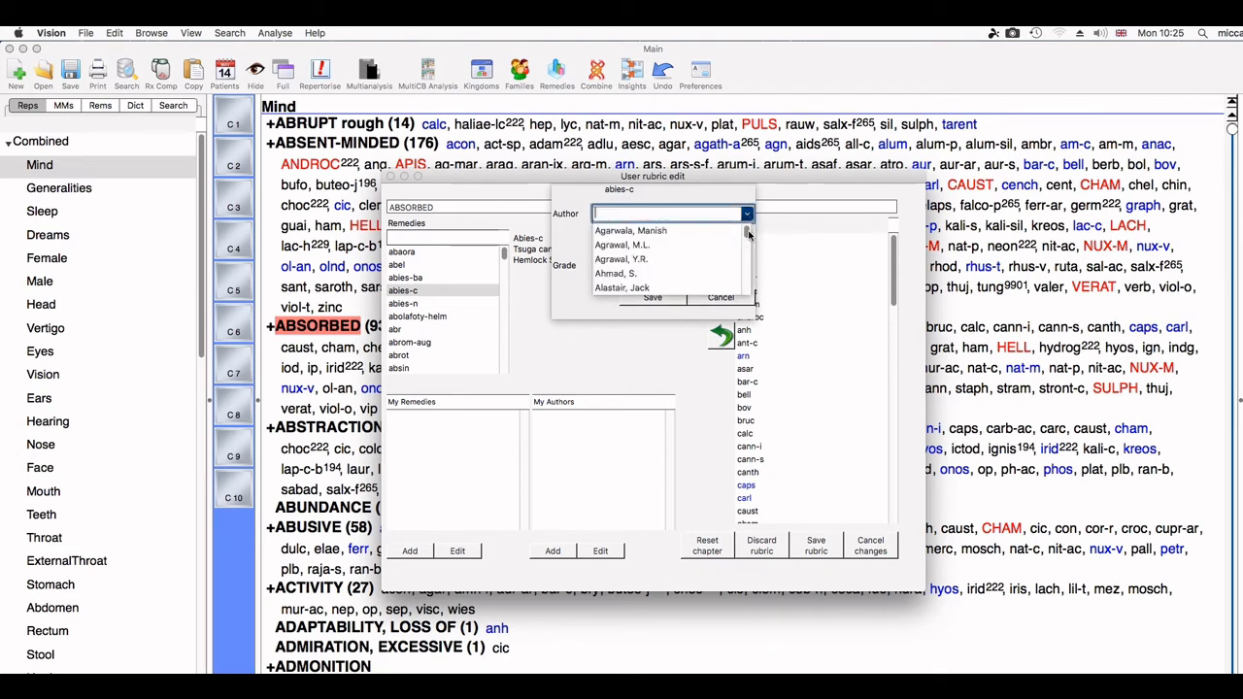
pyautogui.moveTo(748, 232); pyautogui.dragTo(750, 218)
pyautogui.click(588, 315)
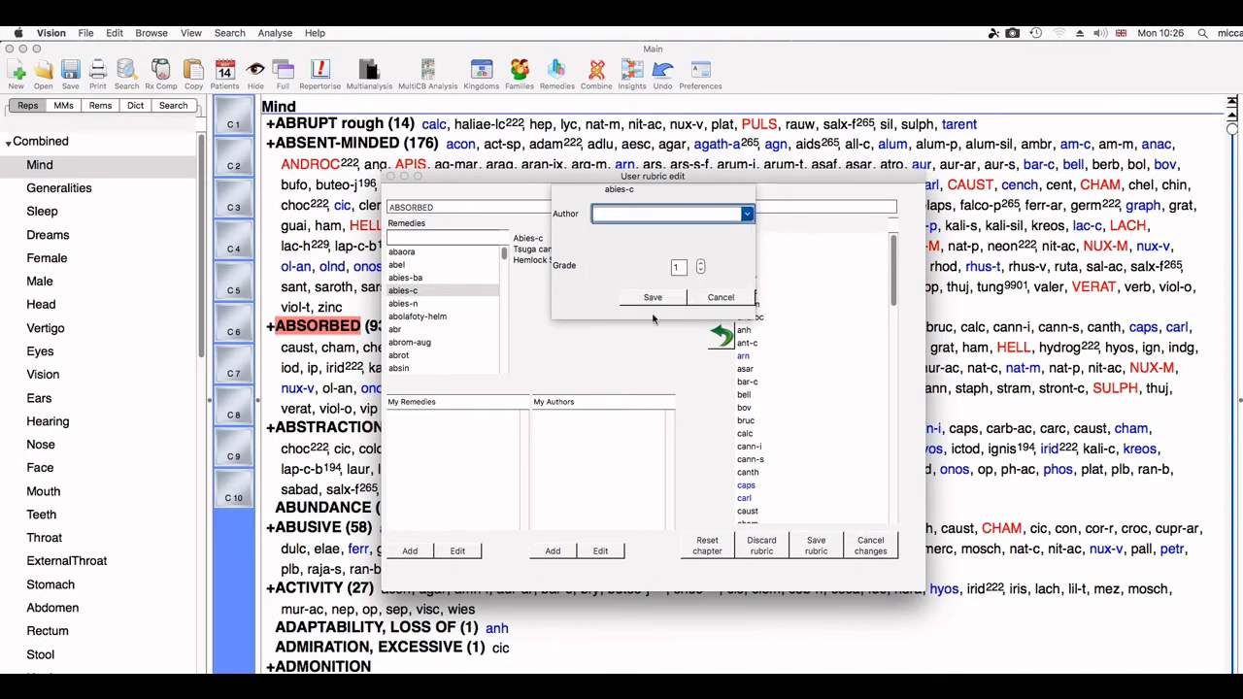
pyautogui.click(700, 263)
pyautogui.click(700, 264)
pyautogui.click(643, 300)
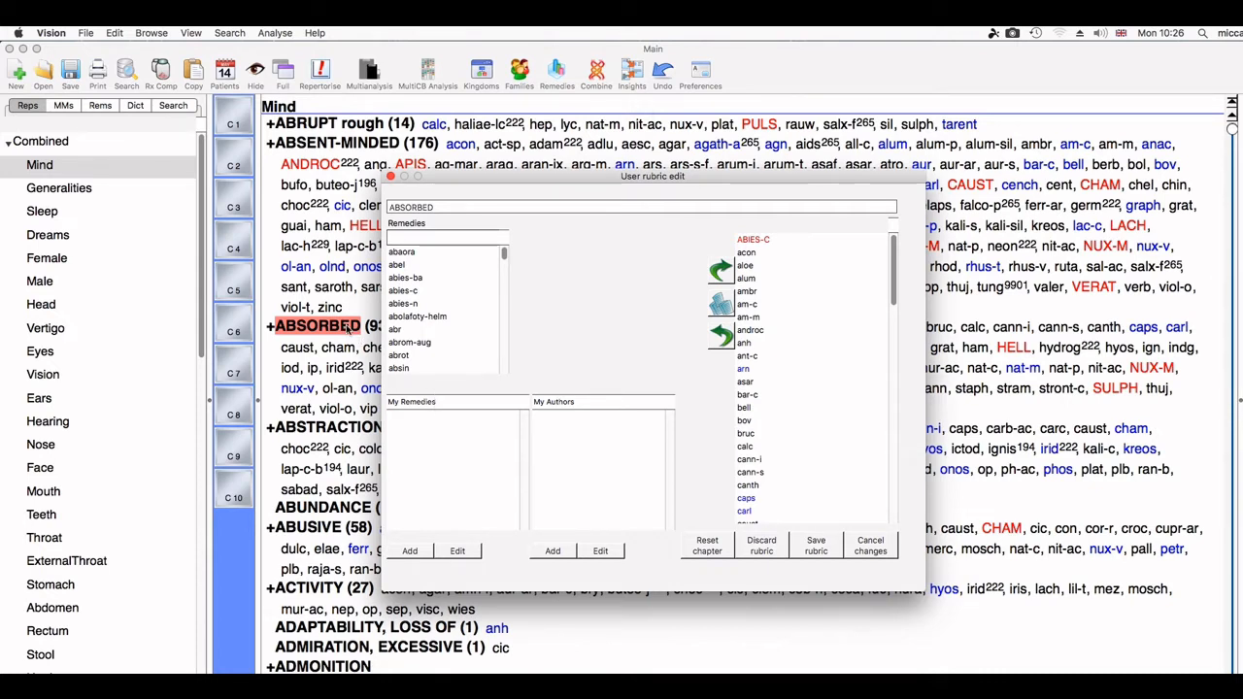
# Step: Create user remedy dave-abs named 'Davids Absorbed Remedy' and start adding it to ABSORBED
pyautogui.click(410, 550)
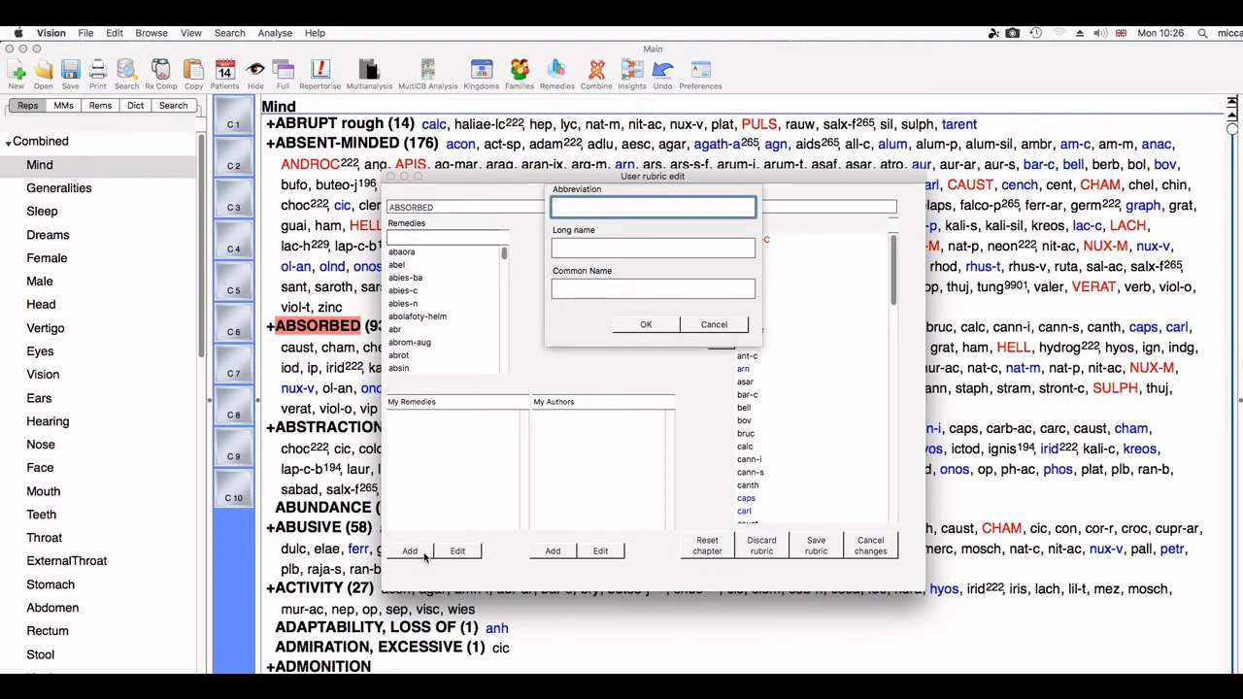
pyautogui.write('dave-abs')
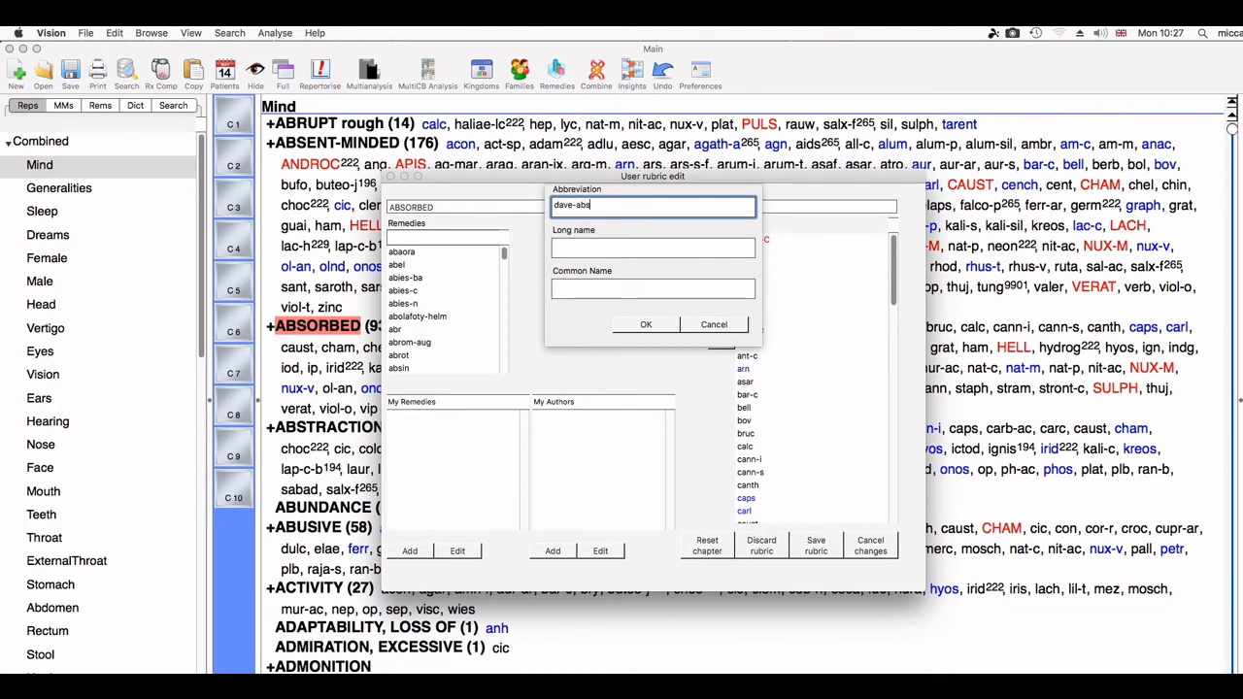
pyautogui.click(709, 253)
pyautogui.write('David')
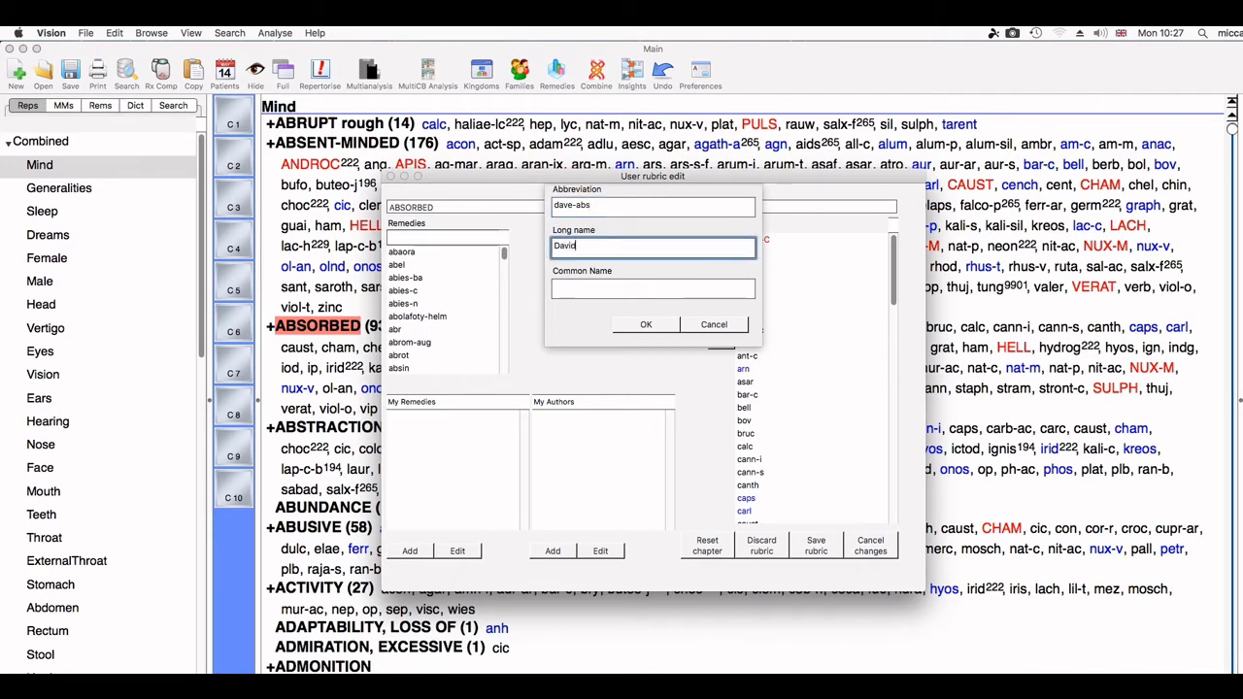
pyautogui.write('s Absorbed R')
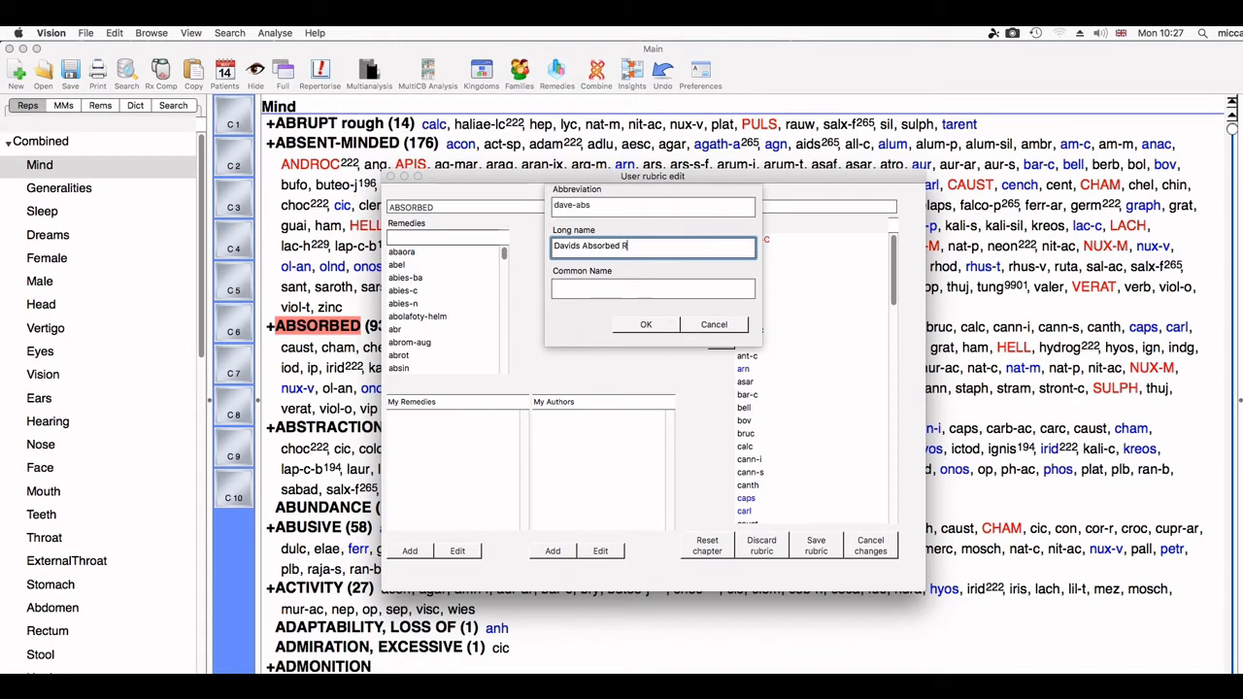
pyautogui.write('emedy')
pyautogui.click(666, 331)
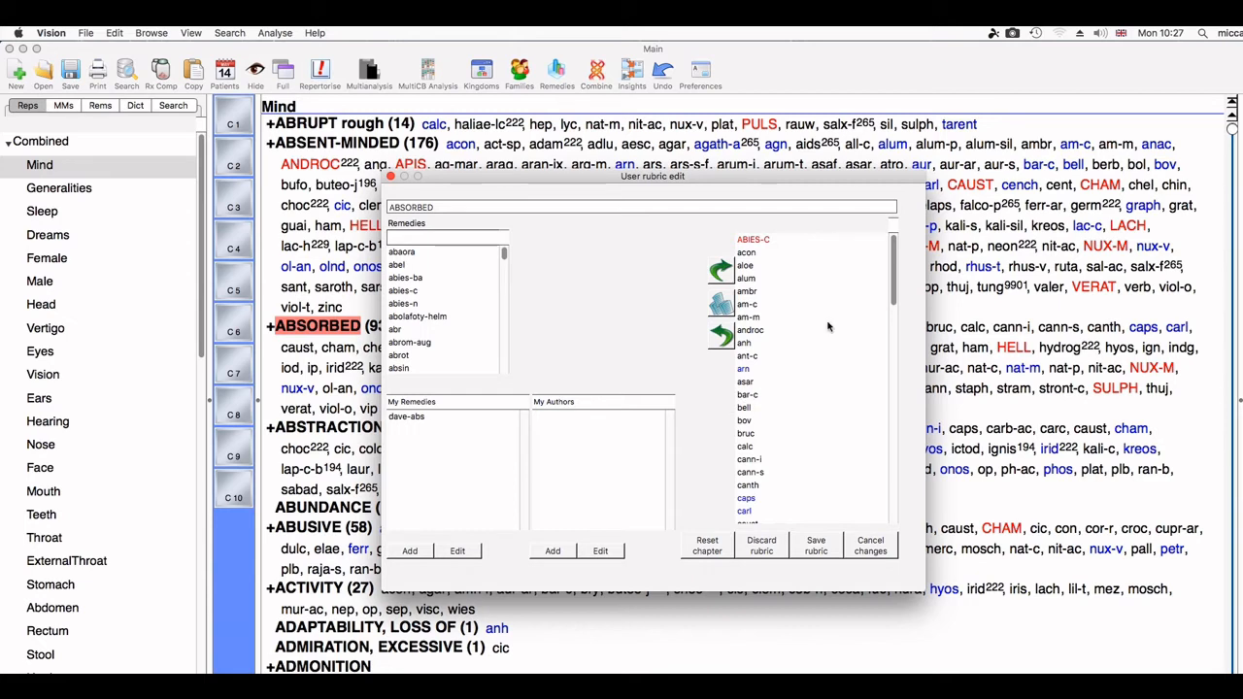
pyautogui.click(406, 417)
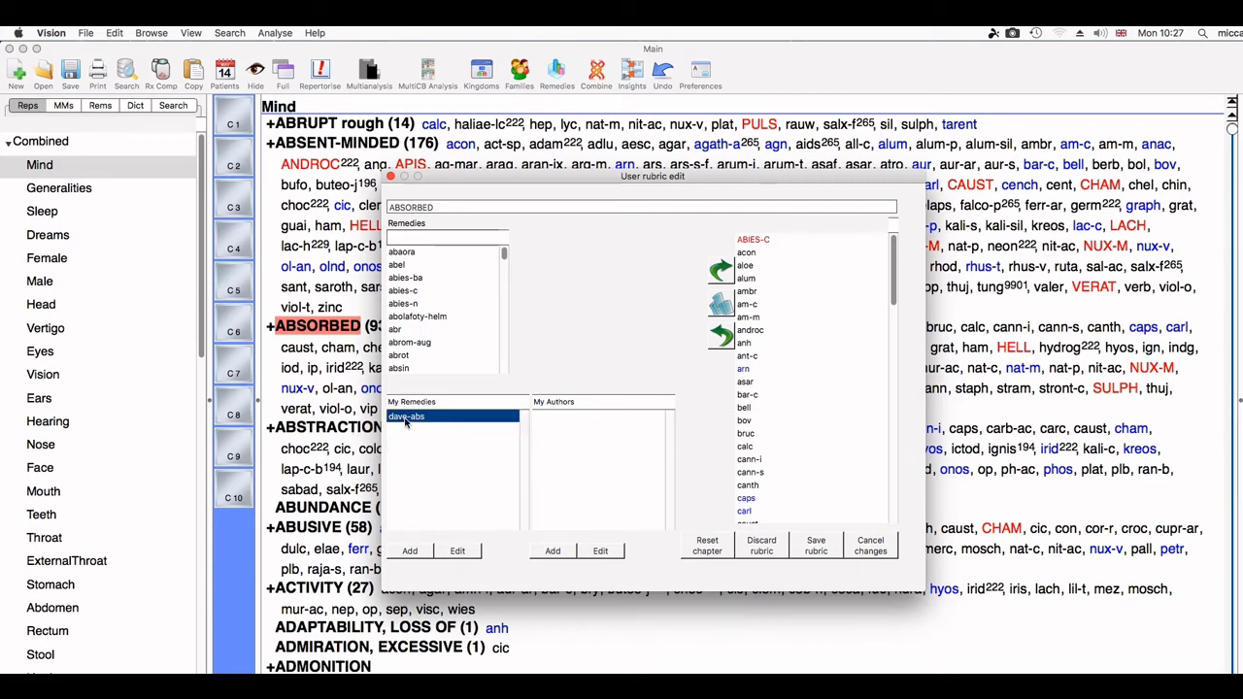
pyautogui.click(719, 277)
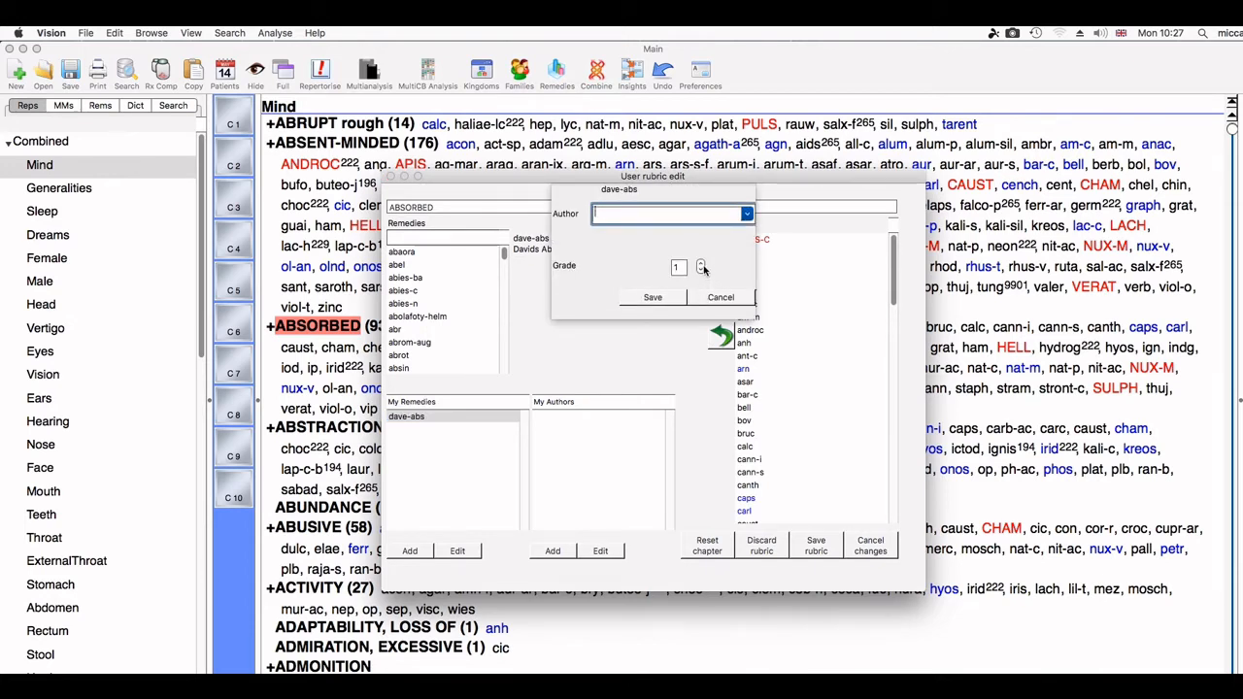
# Step: Save dave-abs into ABSORBED at grade 3 and scroll the remedy list to find it
pyautogui.click(701, 265)
pyautogui.click(701, 265)
pyautogui.click(672, 297)
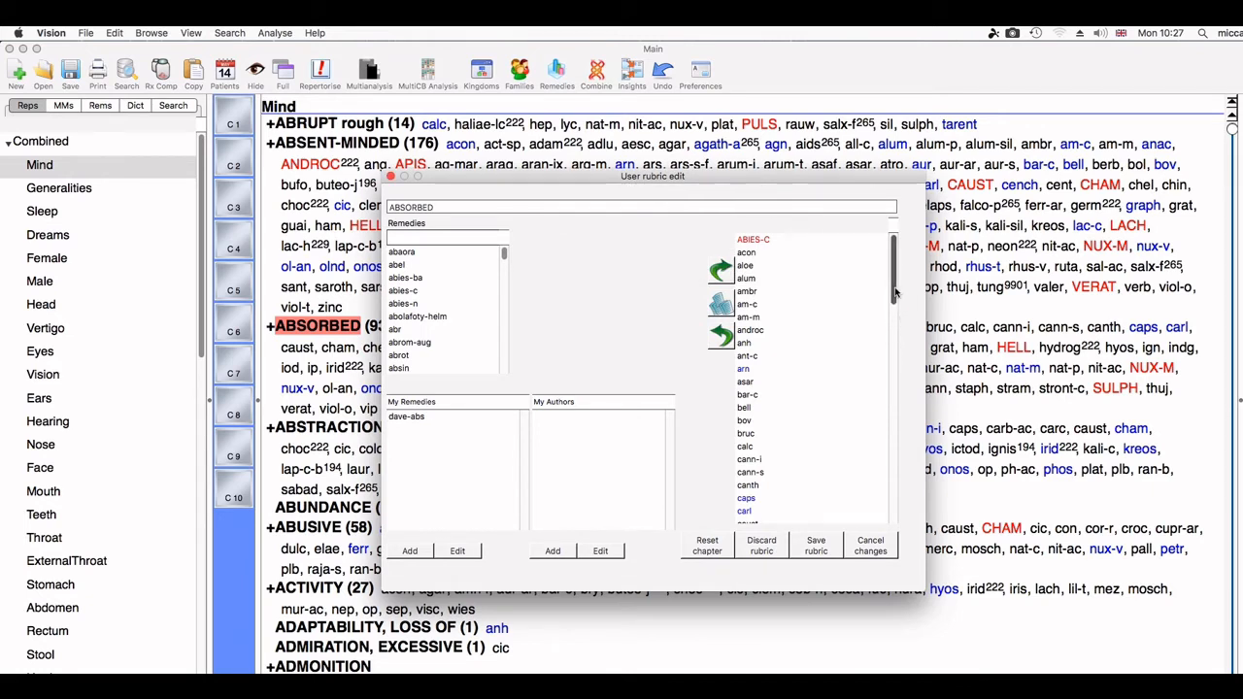
pyautogui.moveTo(896, 291); pyautogui.dragTo(896, 350)
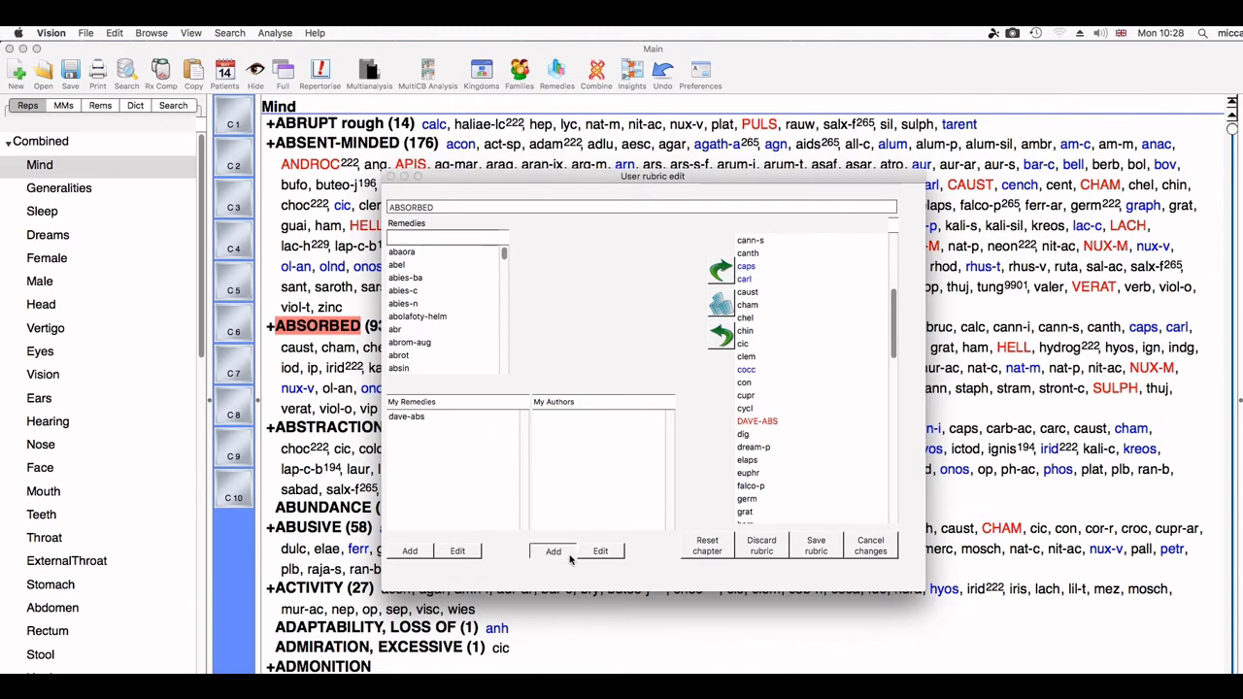
pyautogui.click(553, 551)
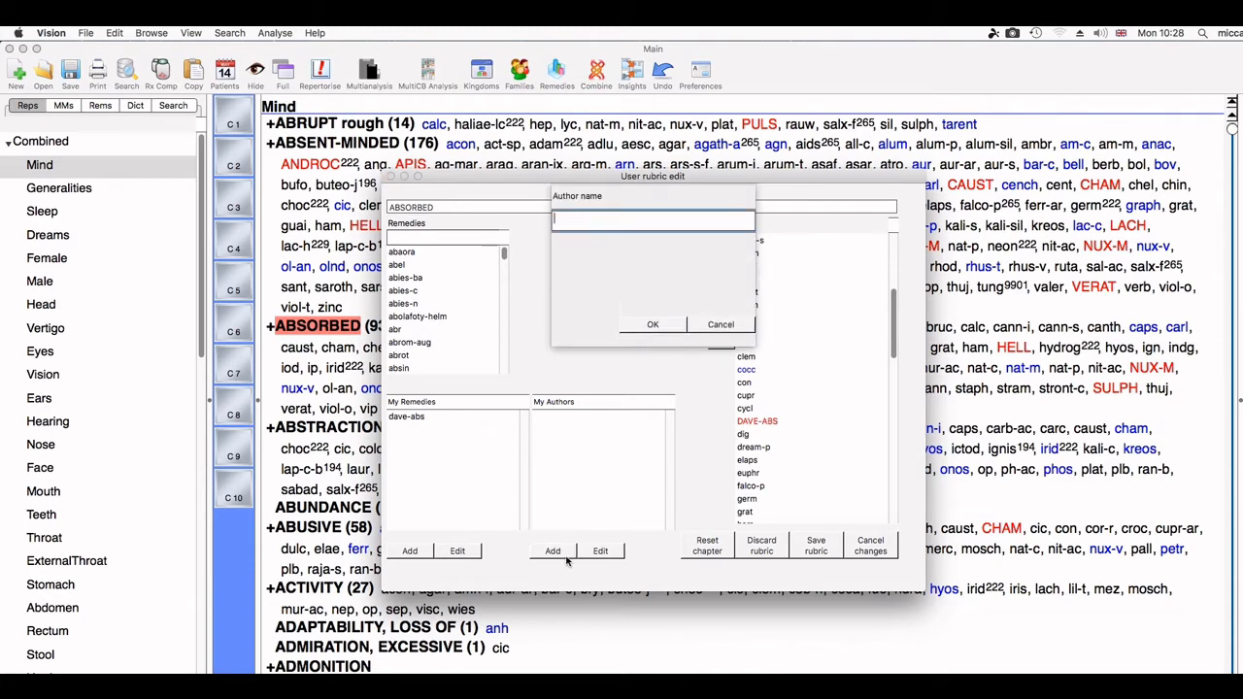
pyautogui.click(725, 330)
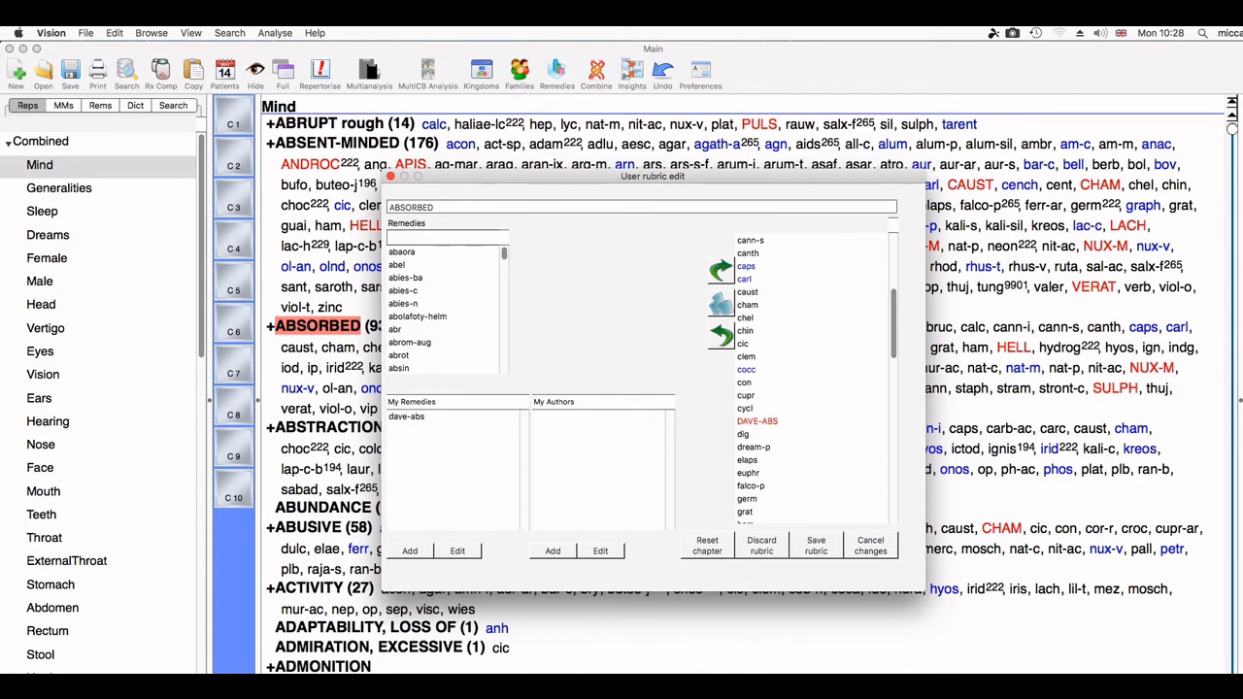
# Step: Save the edited rubric and select ABSORBED (95) in the Mind chapter listing
pyautogui.click(809, 553)
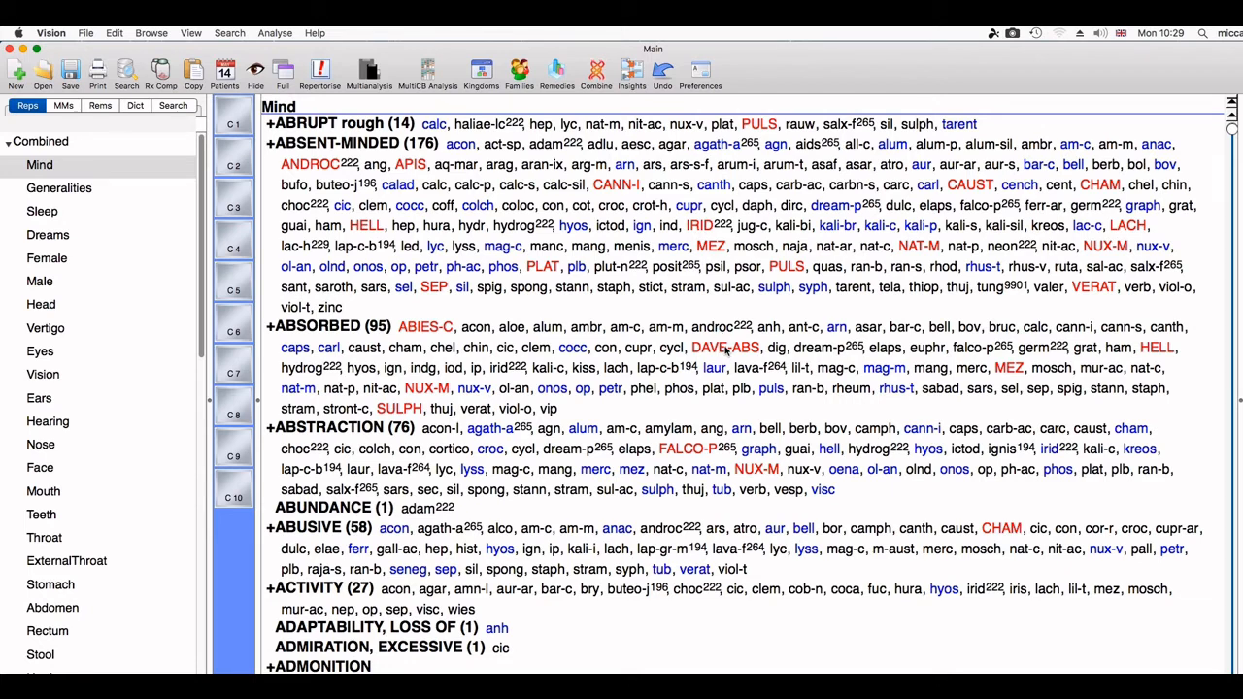
pyautogui.click(348, 330)
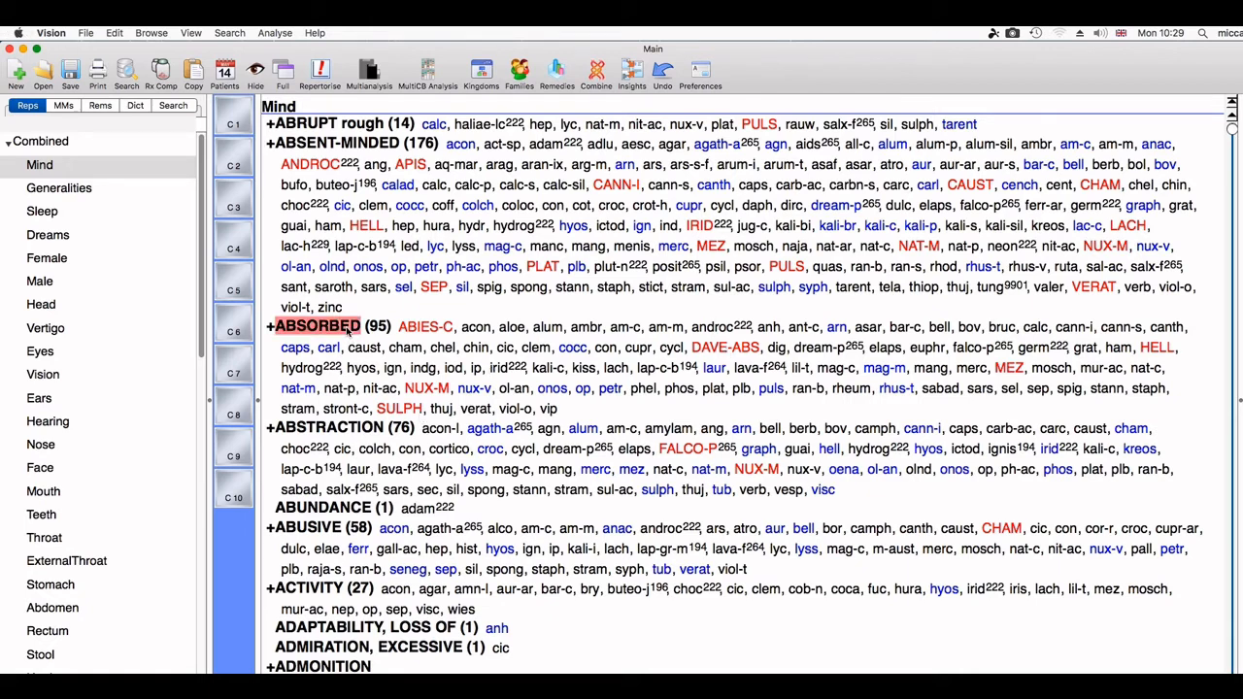
# Step: With ABSORBED selected, choose Edit > Add rubric to insert a new rubric after it
pyautogui.click(115, 34)
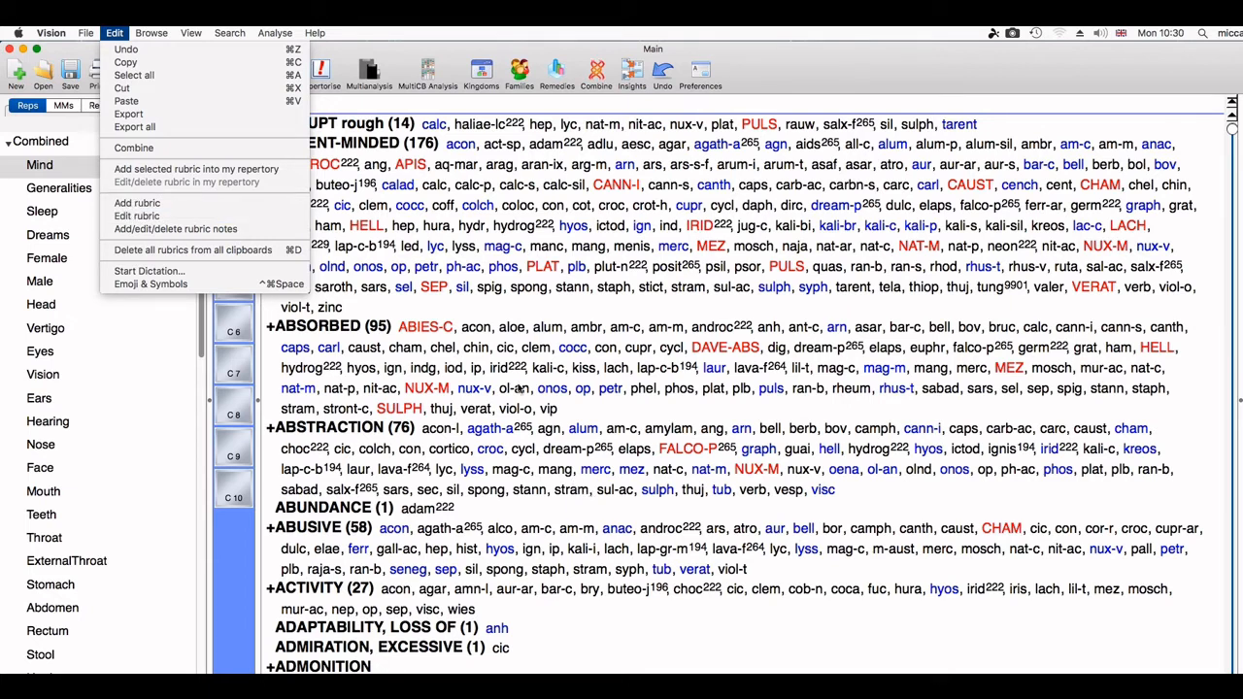
pyautogui.click(345, 331)
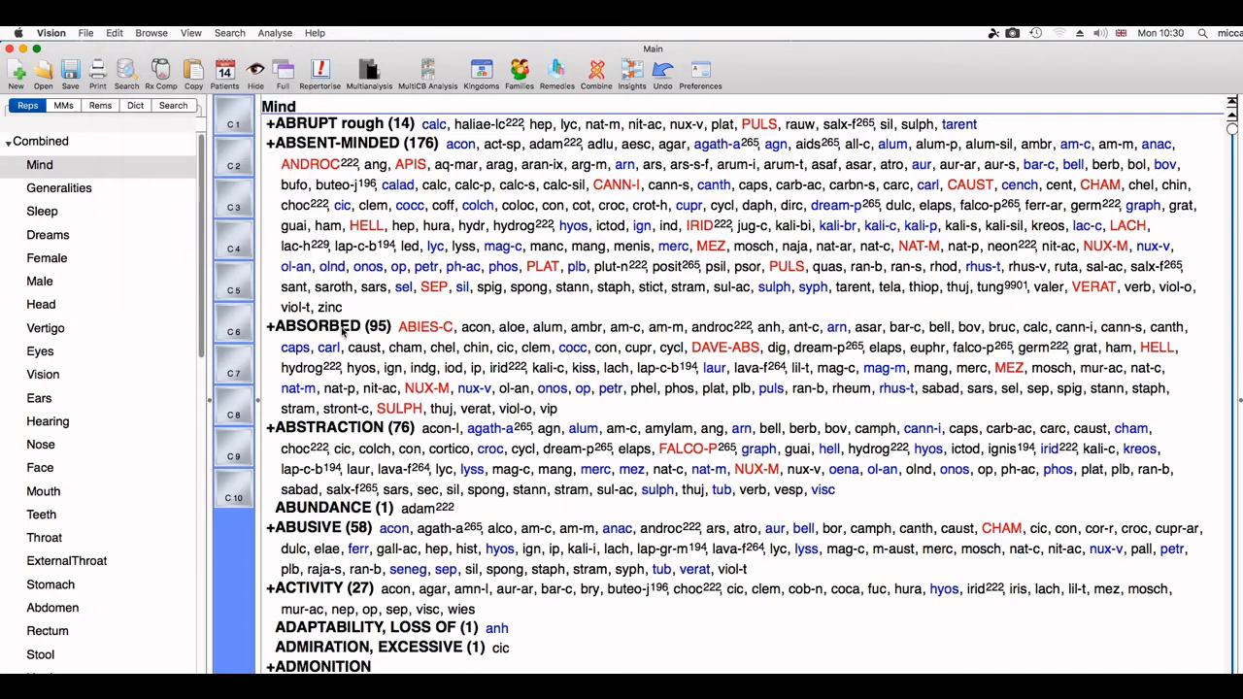
pyautogui.click(342, 332)
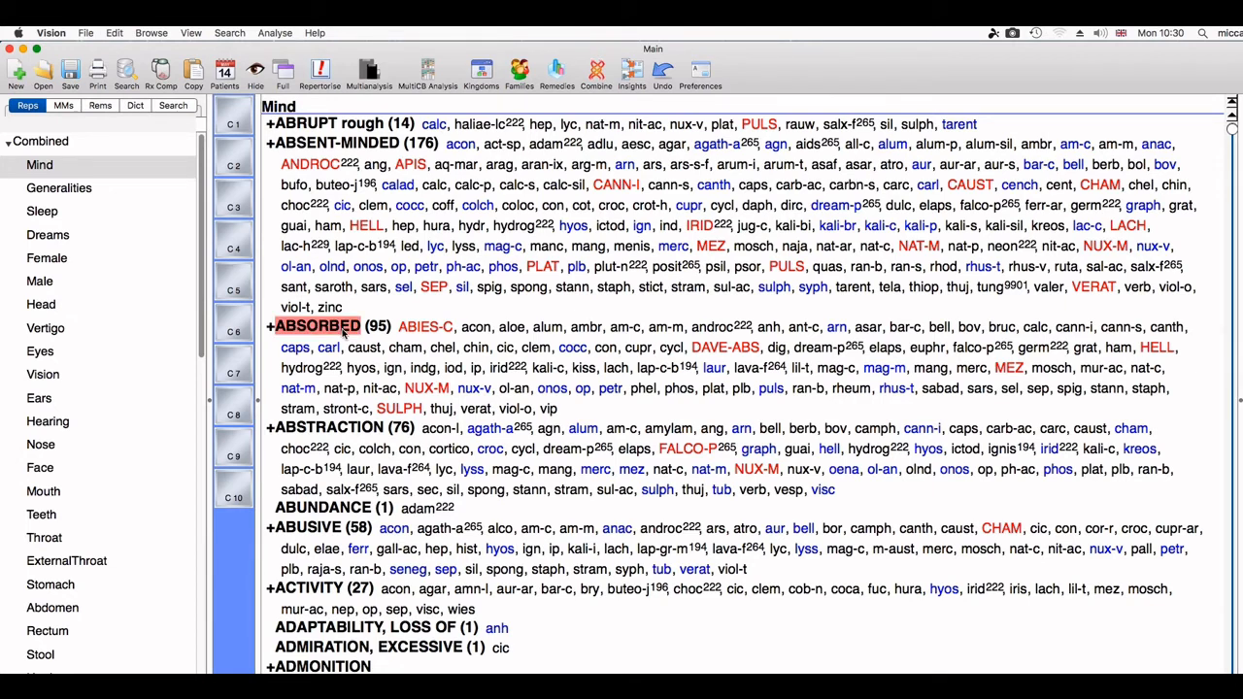
pyautogui.click(114, 33)
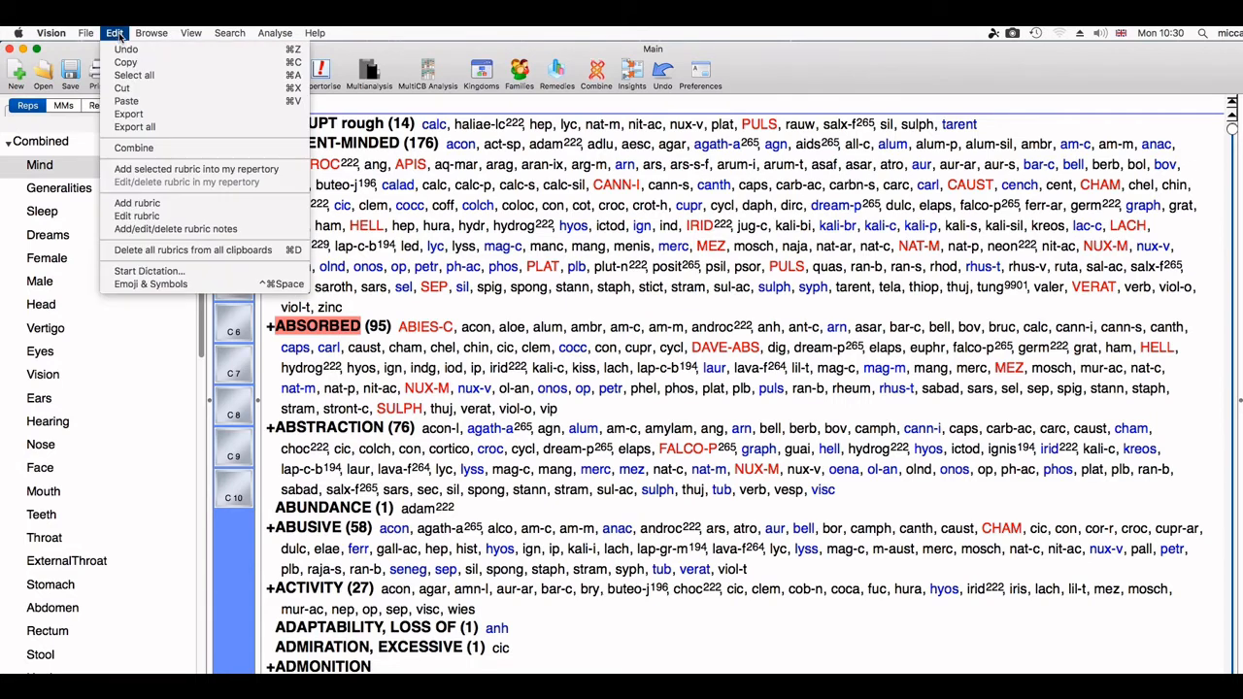
pyautogui.click(153, 204)
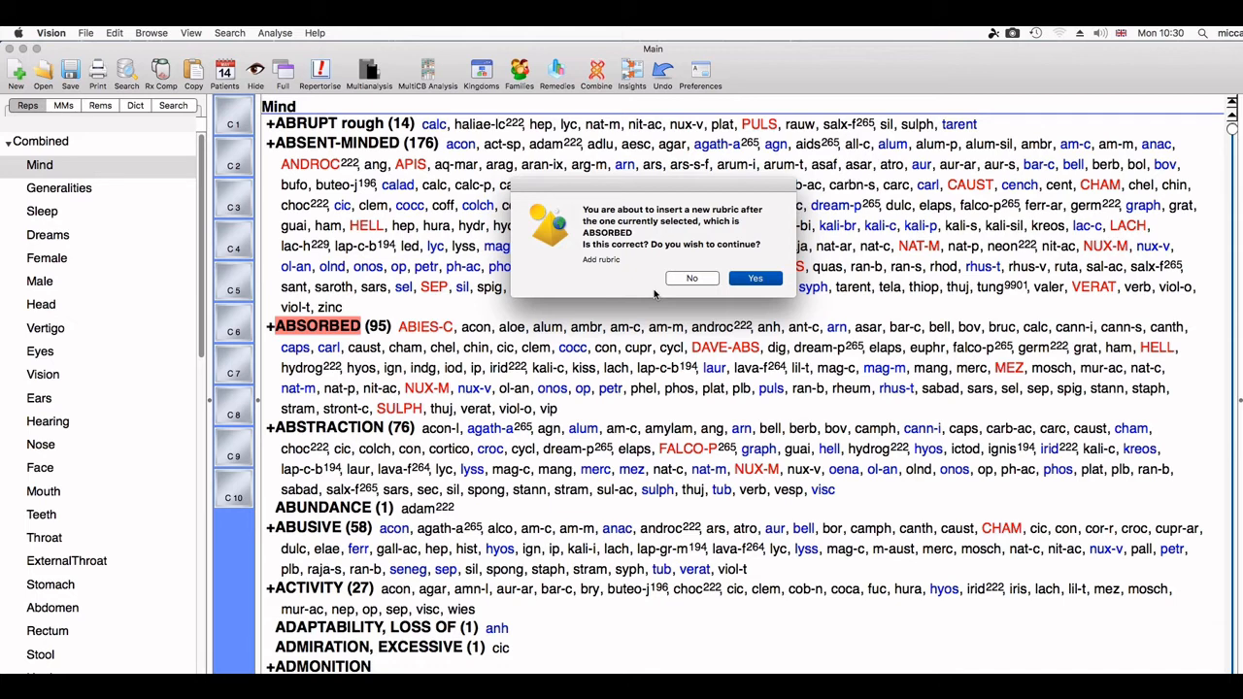
# Step: Confirm inserting a new rubric after ABSORBED, opening a blank rubric editor
pyautogui.click(752, 279)
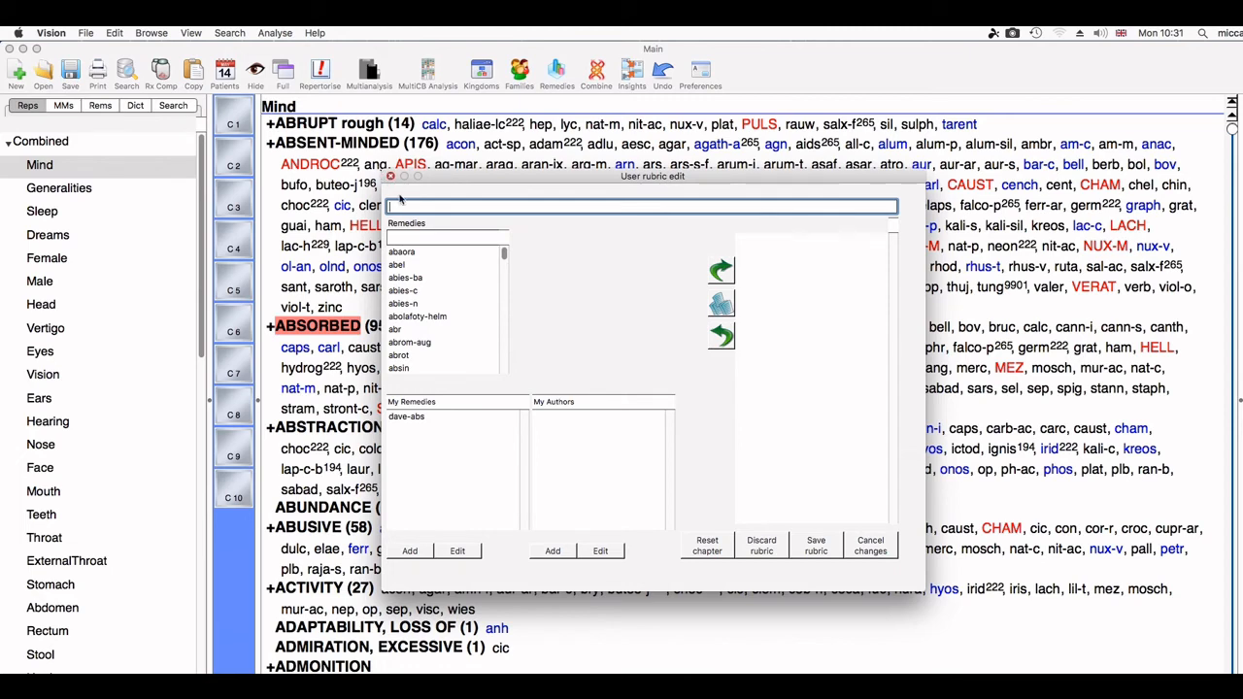
# Step: Close the blank rubric editor without saving and start File > Backup
pyautogui.click(390, 177)
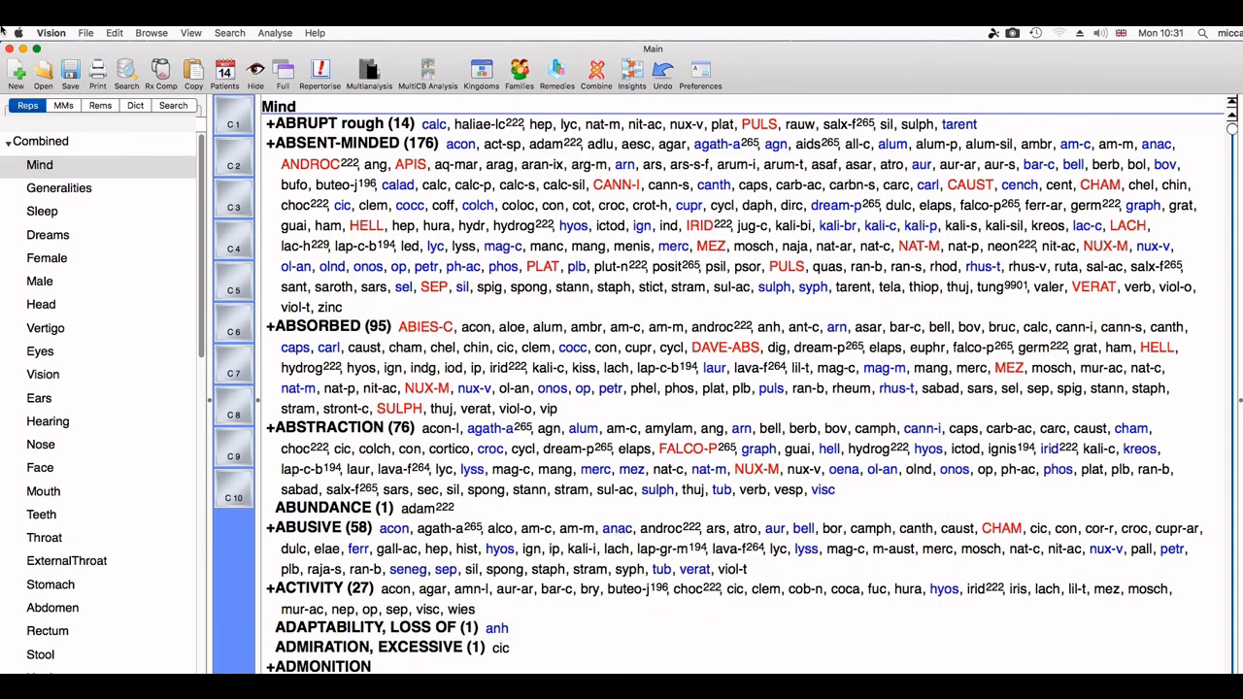
pyautogui.click(86, 35)
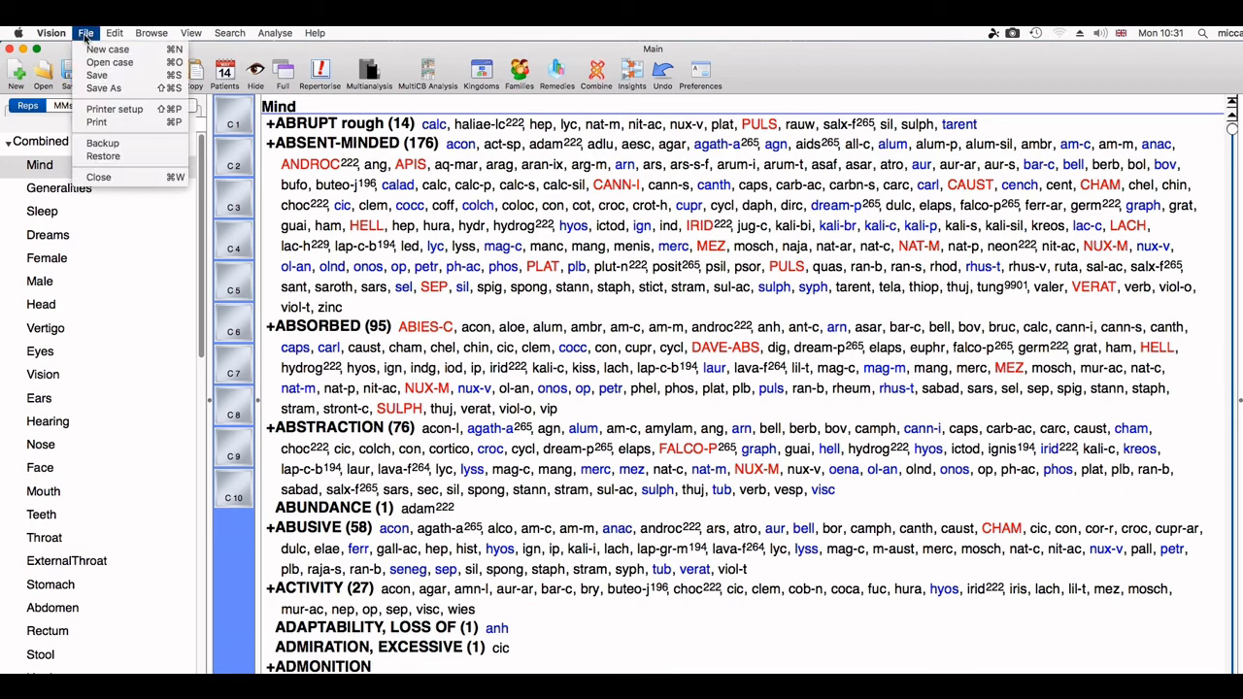
pyautogui.click(105, 144)
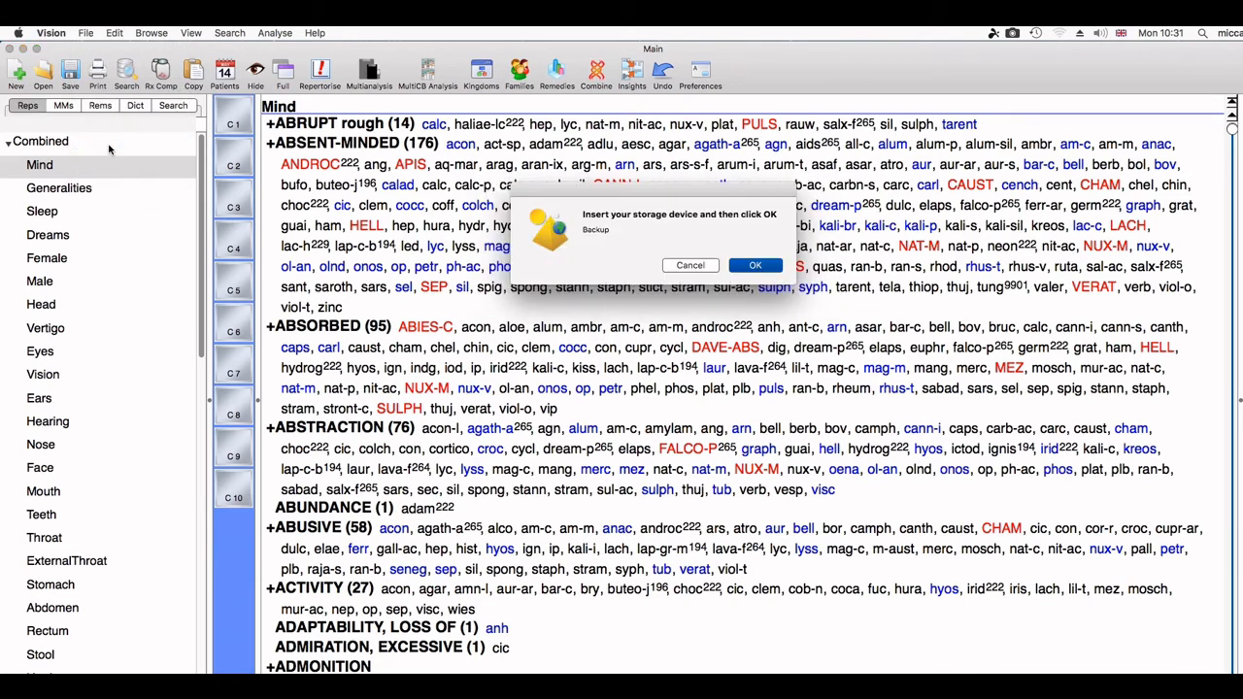